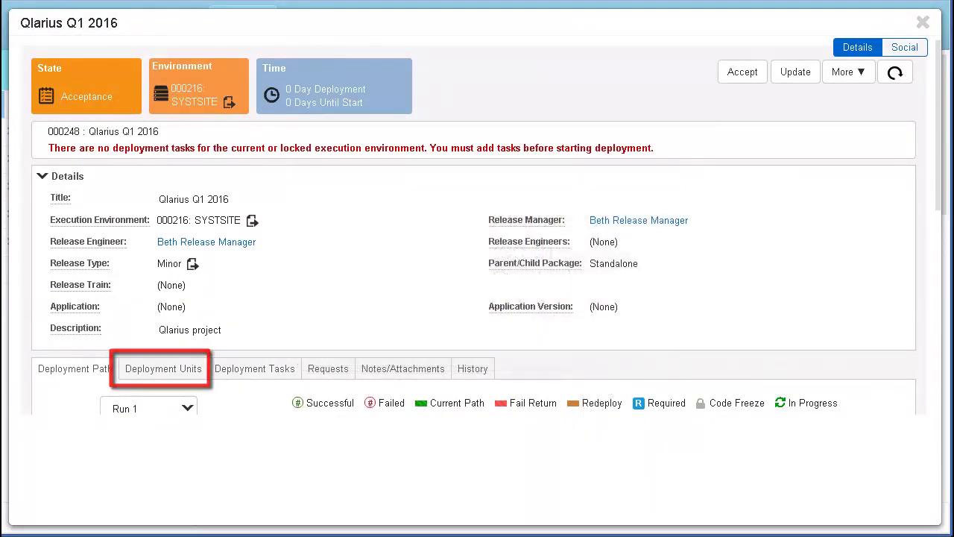
Open the release package's deployment units for editing and start adding a ZMF 8.1 Deploy Unit.
{"action": "left_click", "coordinate": [158, 374]}
{"action": "scroll", "coordinate": [922, 352], "scroll_direction": "down", "scroll_amount": 3}
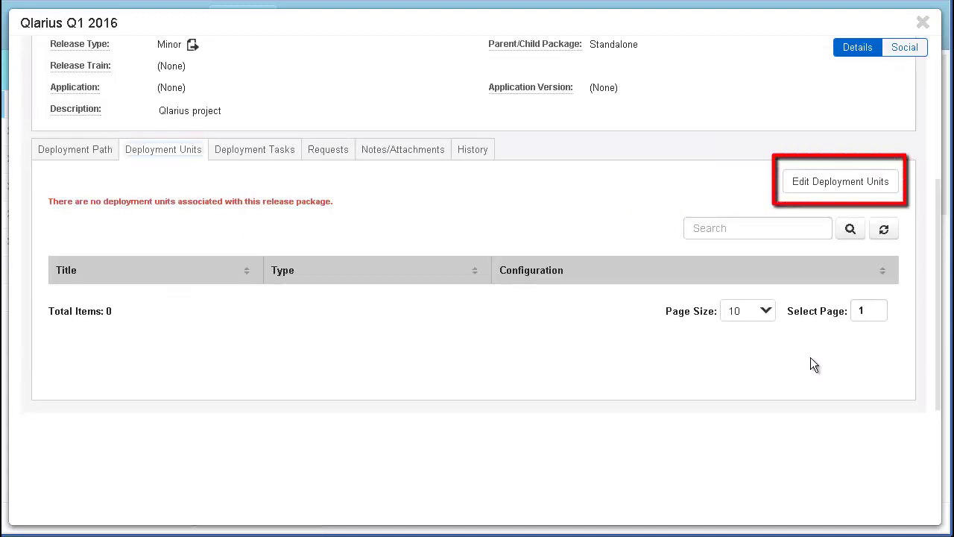
{"action": "left_click", "coordinate": [803, 186]}
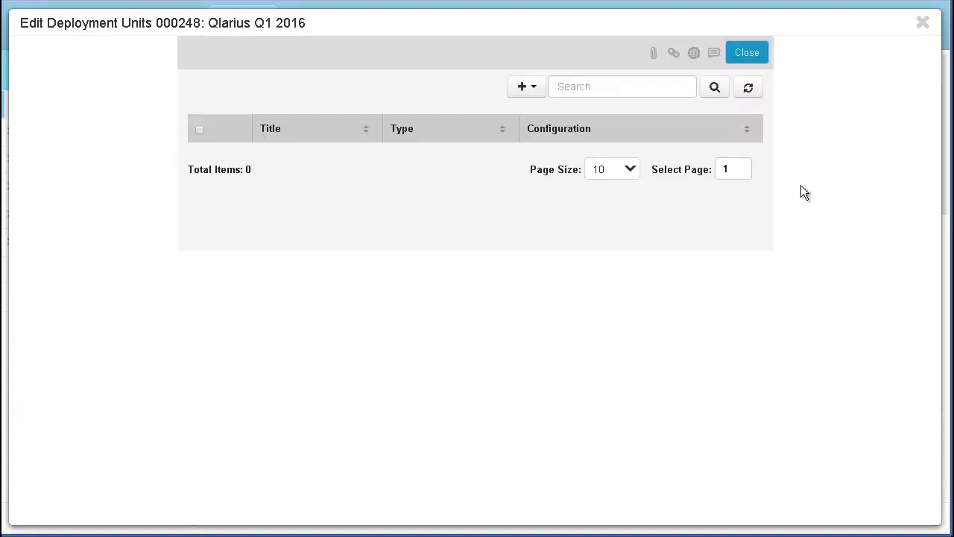
{"action": "left_click", "coordinate": [543, 91]}
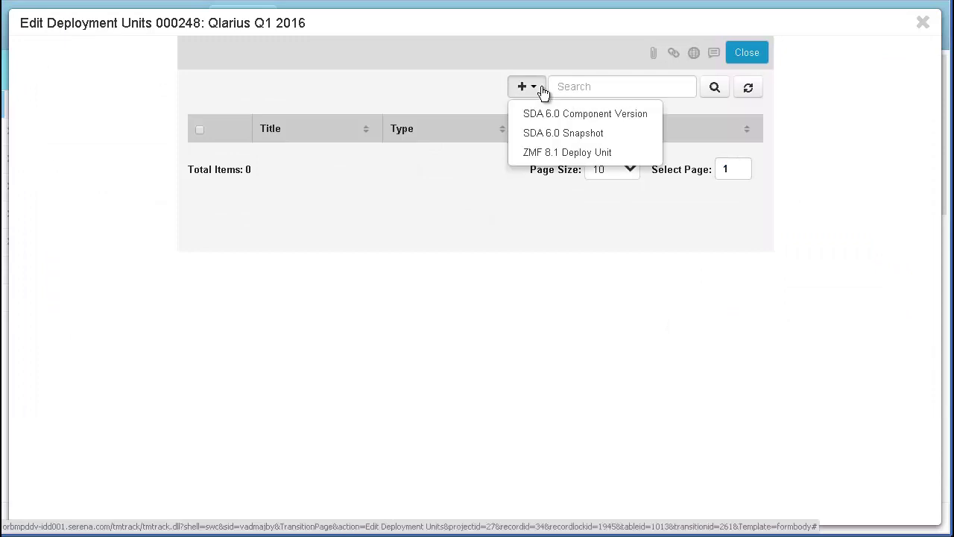
{"action": "left_click", "coordinate": [614, 153]}
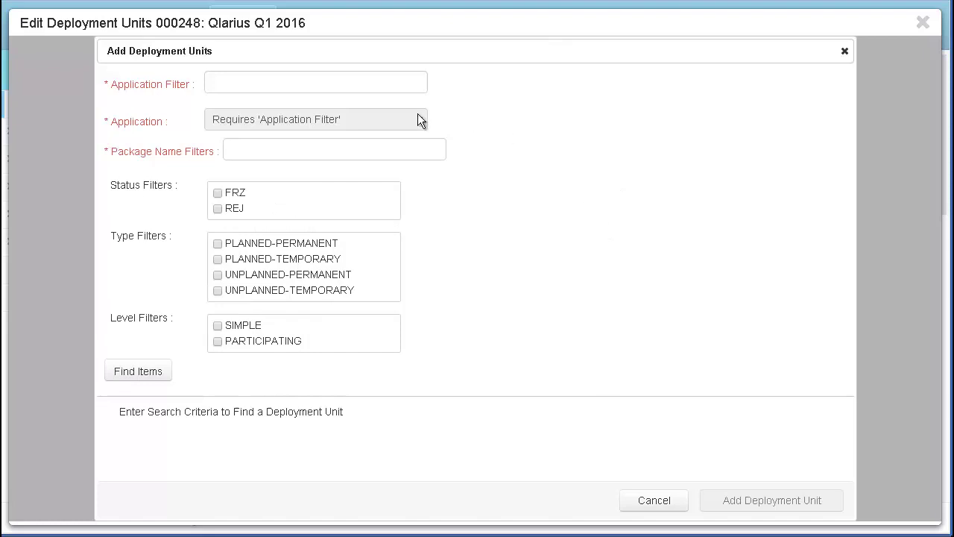
Set the application filter to arm, choose application ARM1, and set the package name filter to arm.
{"action": "left_click", "coordinate": [357, 83]}
{"action": "type", "text": "arm"}
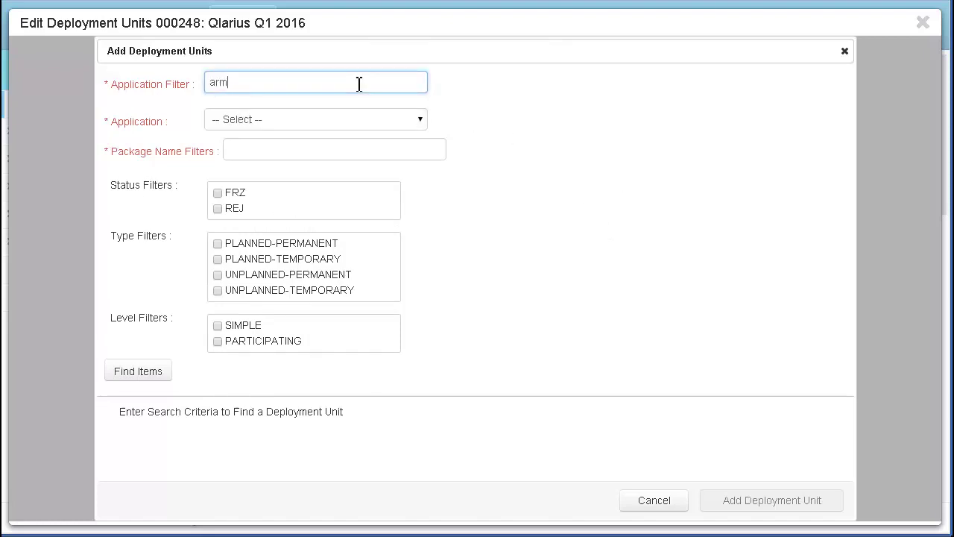
{"action": "left_click", "coordinate": [415, 121]}
{"action": "left_click", "coordinate": [366, 149]}
{"action": "left_click", "coordinate": [321, 158]}
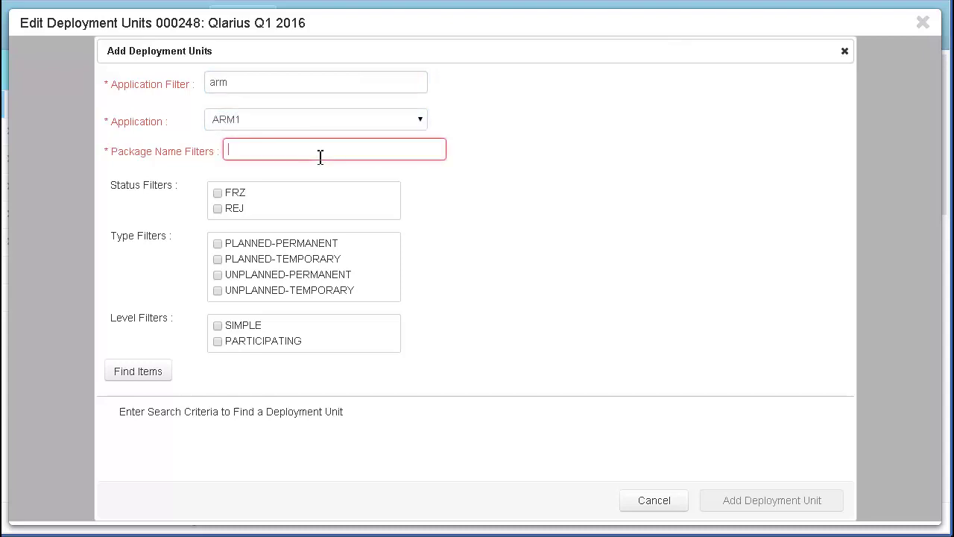
{"action": "type", "text": "arm"}
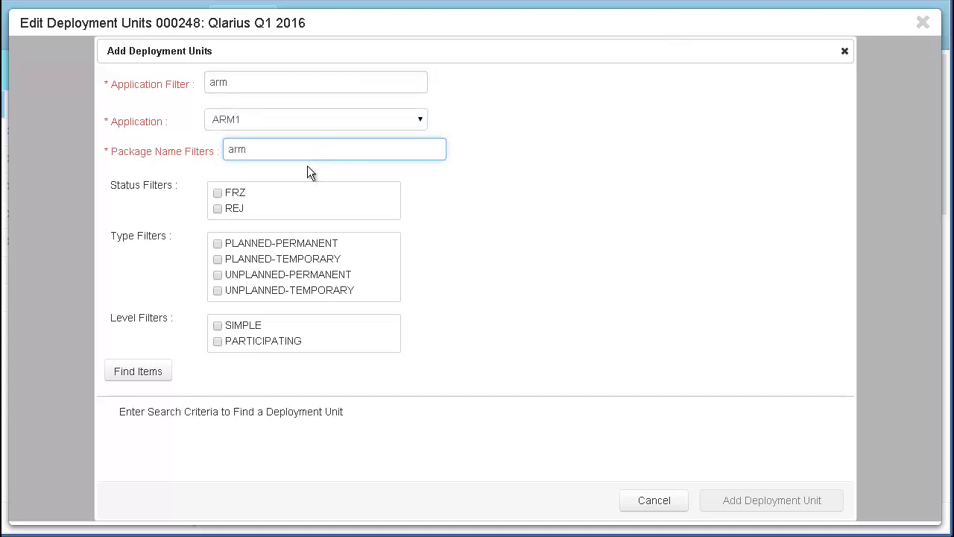
Limit the search to FRZ status, PLANNED-PERMANENT type and SIMPLE level, and find the matching deployment units.
{"action": "left_click", "coordinate": [217, 193]}
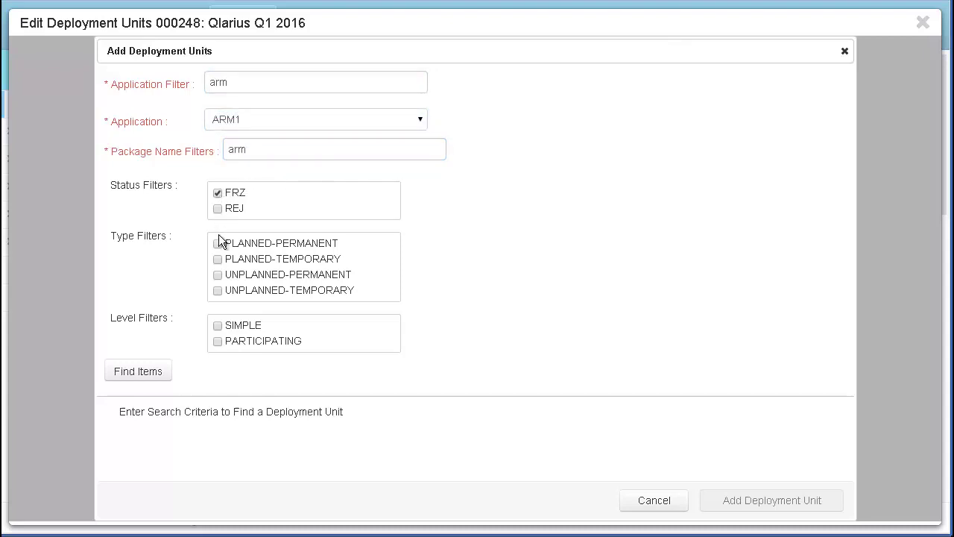
{"action": "left_click", "coordinate": [218, 244]}
{"action": "left_click", "coordinate": [218, 326]}
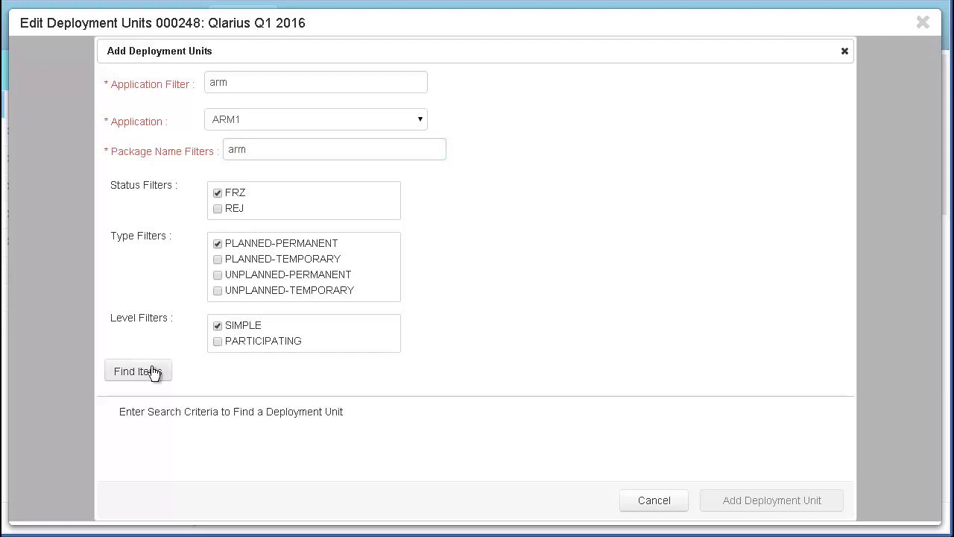
{"action": "left_click", "coordinate": [152, 371]}
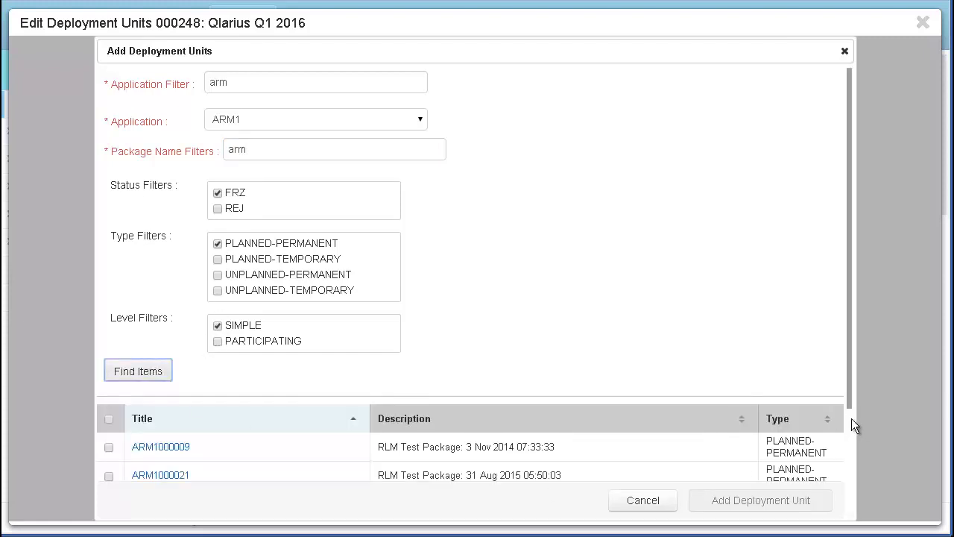
Add the package ARM1000098 as a deployment unit and finish editing the deployment units.
{"action": "left_click_drag", "start_coordinate": [851, 418], "coordinate": [850, 489]}
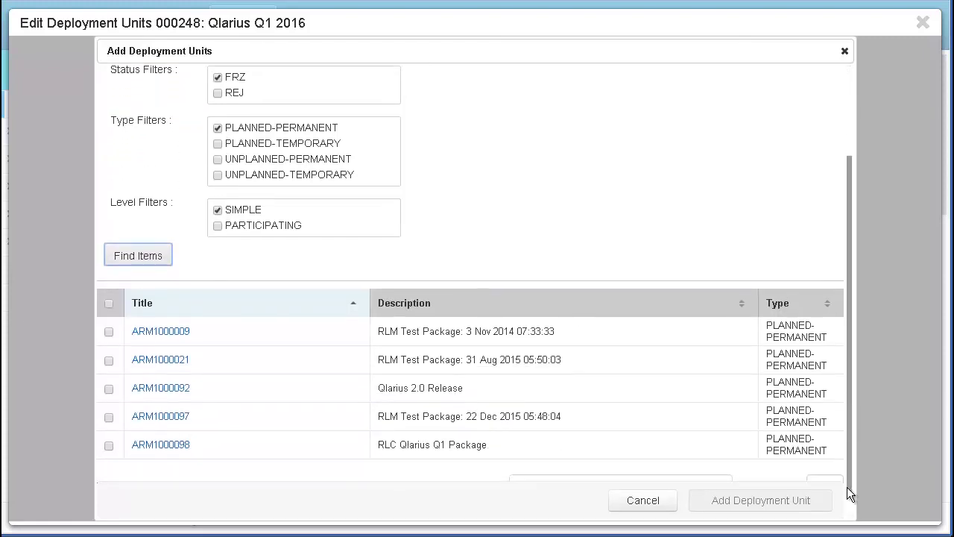
{"action": "left_click", "coordinate": [108, 445]}
{"action": "left_click", "coordinate": [726, 507]}
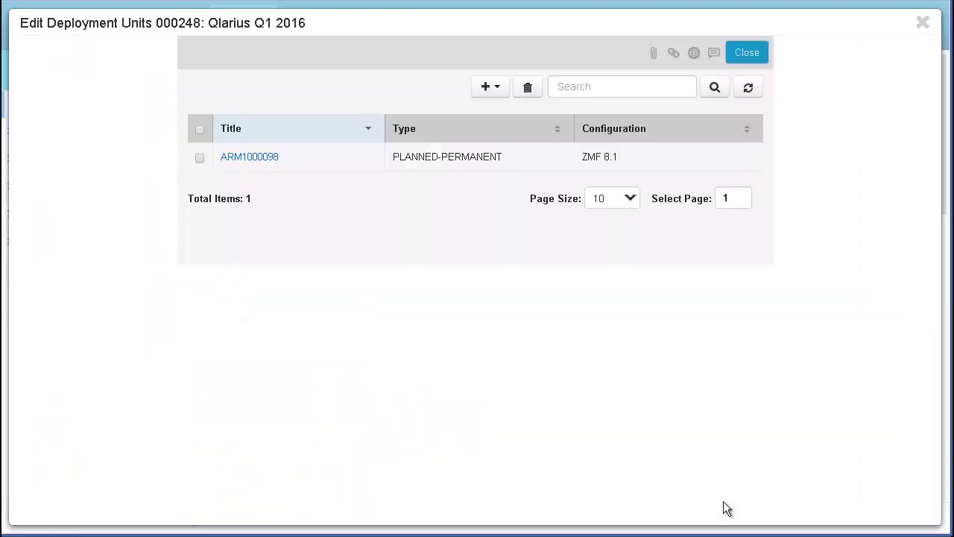
{"action": "left_click", "coordinate": [747, 54]}
Open the release package's deployment tasks for editing and start a new ZMF 8.1 Execution task.
{"action": "left_click", "coordinate": [255, 369]}
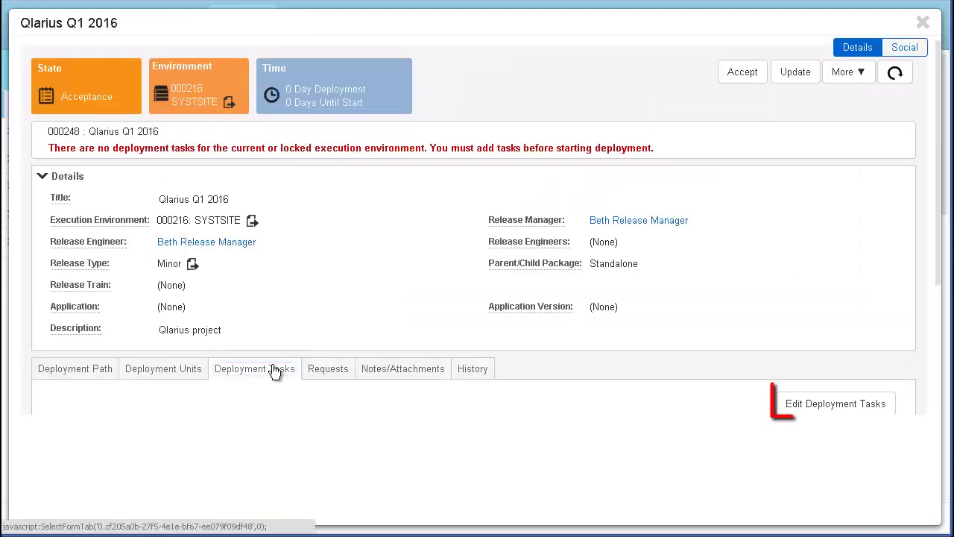
{"action": "left_click", "coordinate": [809, 411]}
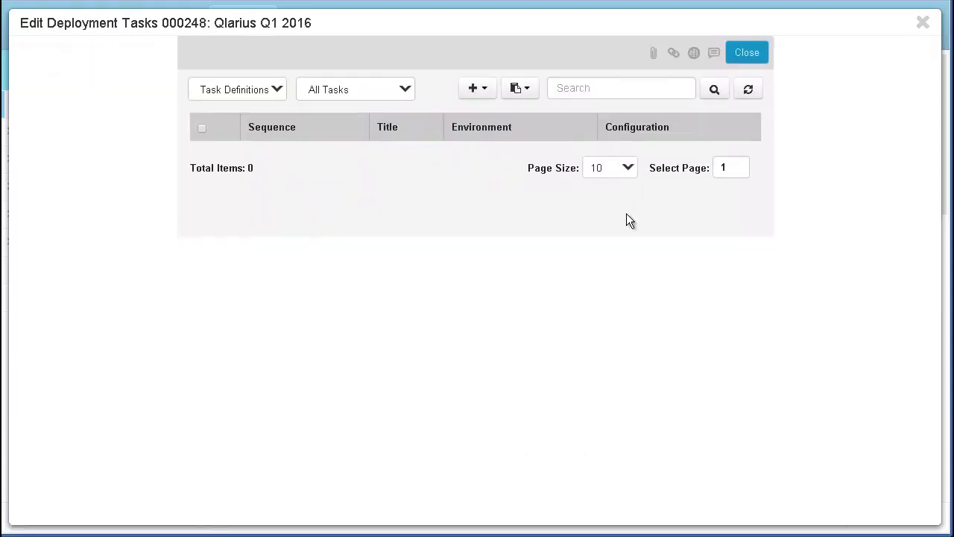
{"action": "left_click", "coordinate": [491, 92]}
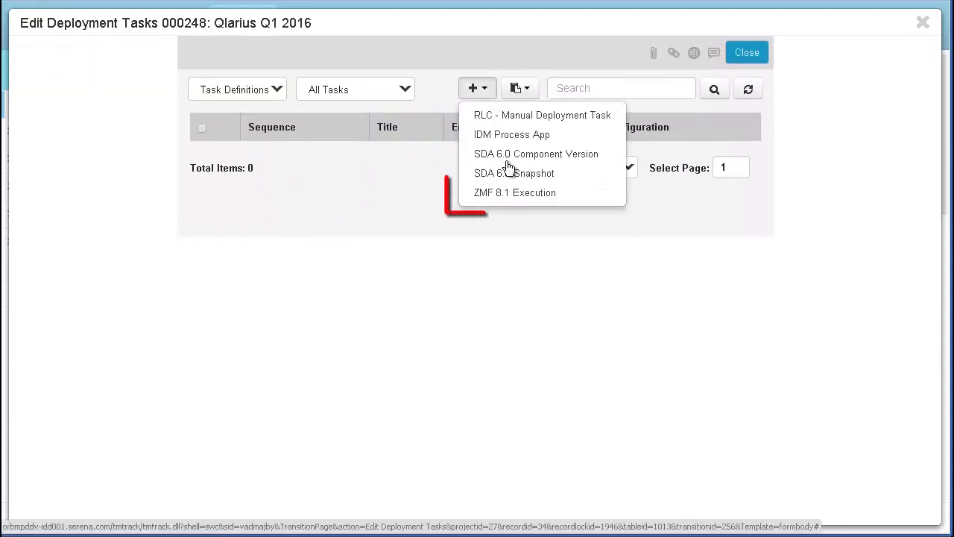
{"action": "left_click", "coordinate": [573, 194]}
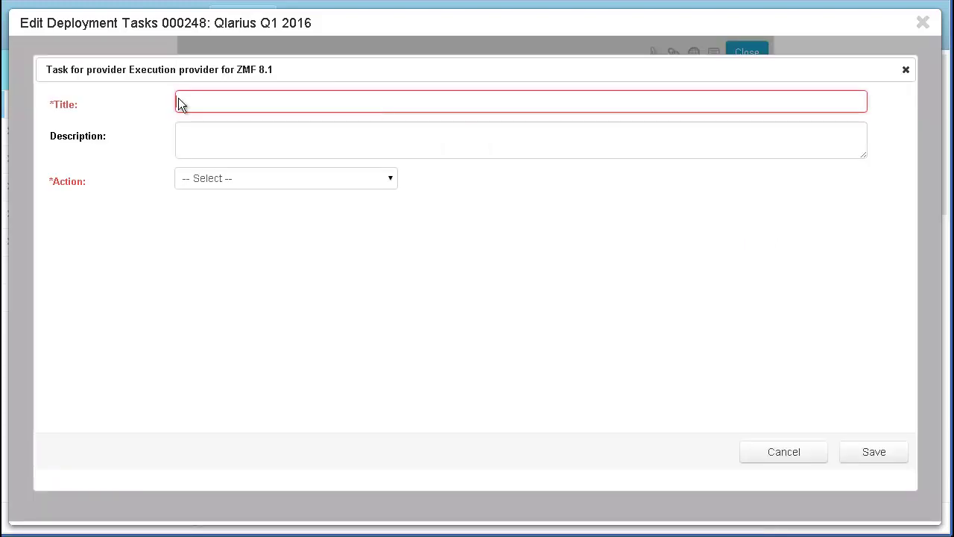
Set the task's action to Promote and title it "Promote to System Test".
{"action": "left_click", "coordinate": [390, 181]}
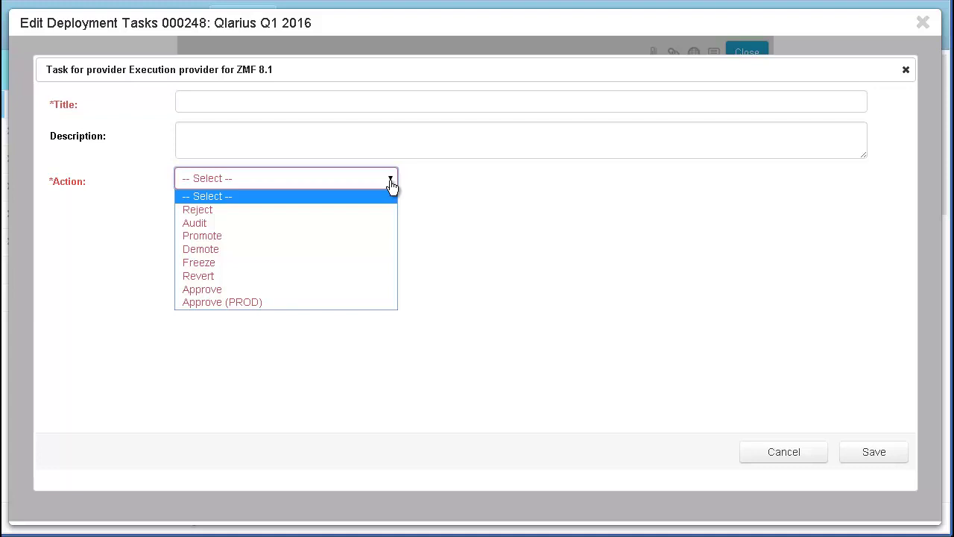
{"action": "left_click", "coordinate": [343, 237]}
{"action": "left_click", "coordinate": [252, 104]}
{"action": "type", "text": "Promo"}
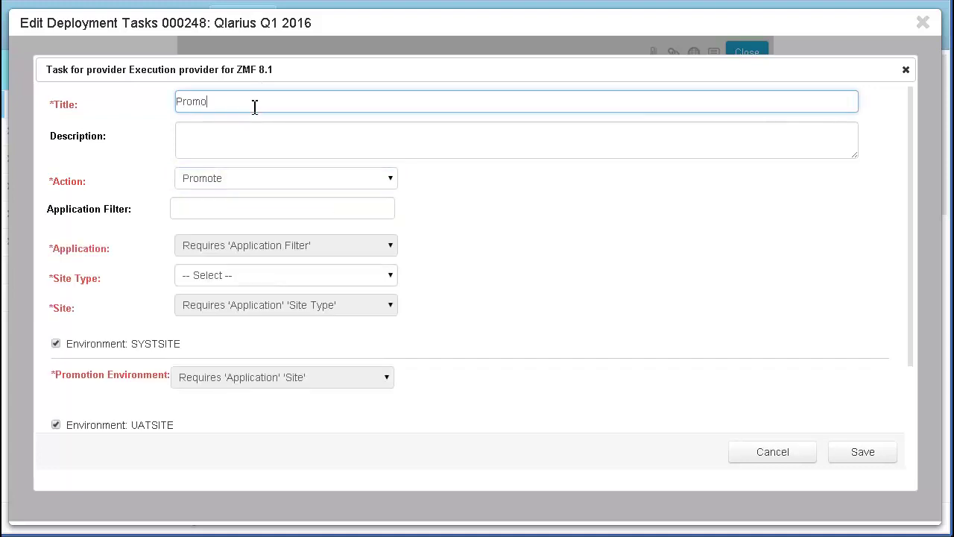
{"action": "type", "text": "te to System Test"}
{"action": "left_click", "coordinate": [250, 142]}
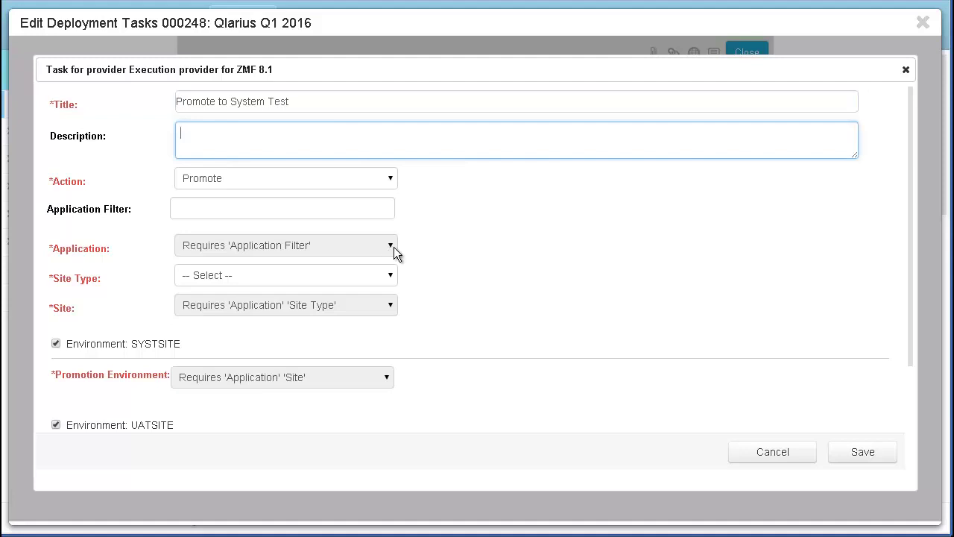
Filter the task's applications by arm, choose ARM1, and set the site type to ALL.
{"action": "left_click", "coordinate": [371, 209]}
{"action": "type", "text": "arm"}
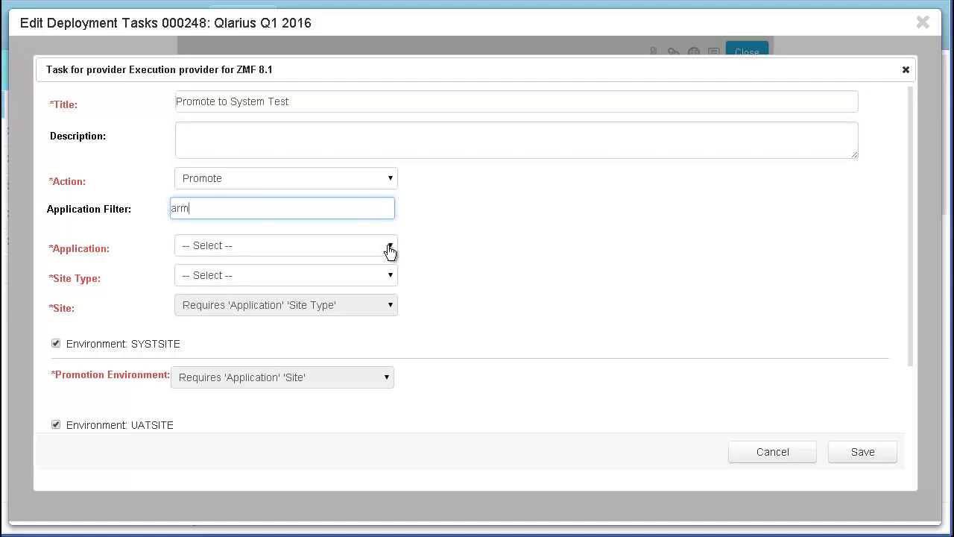
{"action": "left_click", "coordinate": [389, 251]}
{"action": "left_click", "coordinate": [355, 275]}
{"action": "left_click", "coordinate": [390, 275]}
{"action": "left_click", "coordinate": [211, 308]}
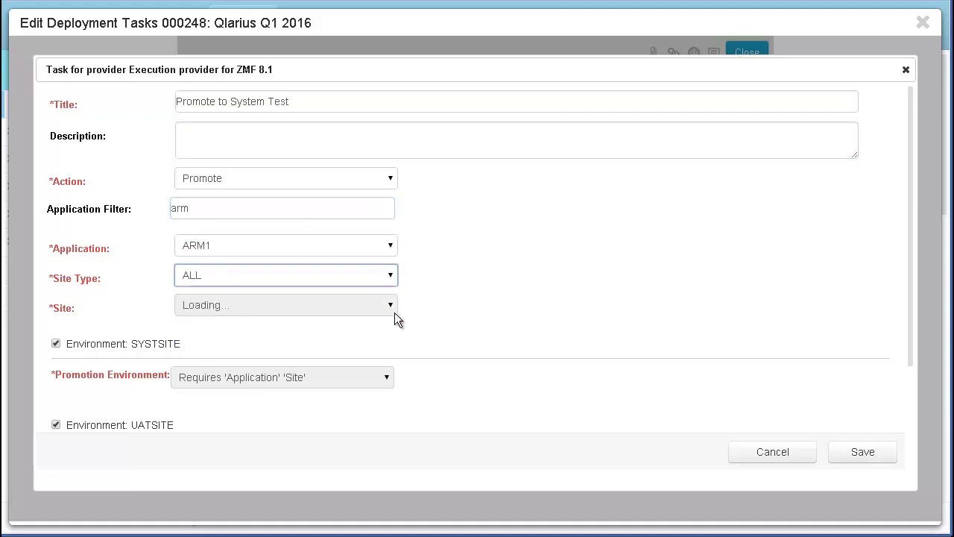
Set the task's site to SYSTSITE and the SYSTSITE promotion environment to SYSTSITE/SYSAREA/10.
{"action": "left_click", "coordinate": [394, 312]}
{"action": "left_click", "coordinate": [264, 360]}
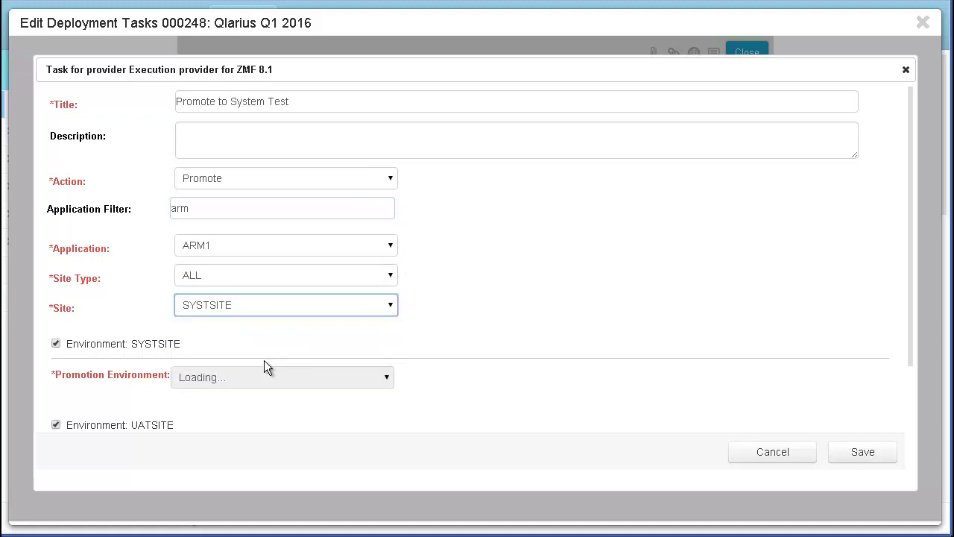
{"action": "left_click", "coordinate": [387, 378]}
{"action": "left_click", "coordinate": [306, 435]}
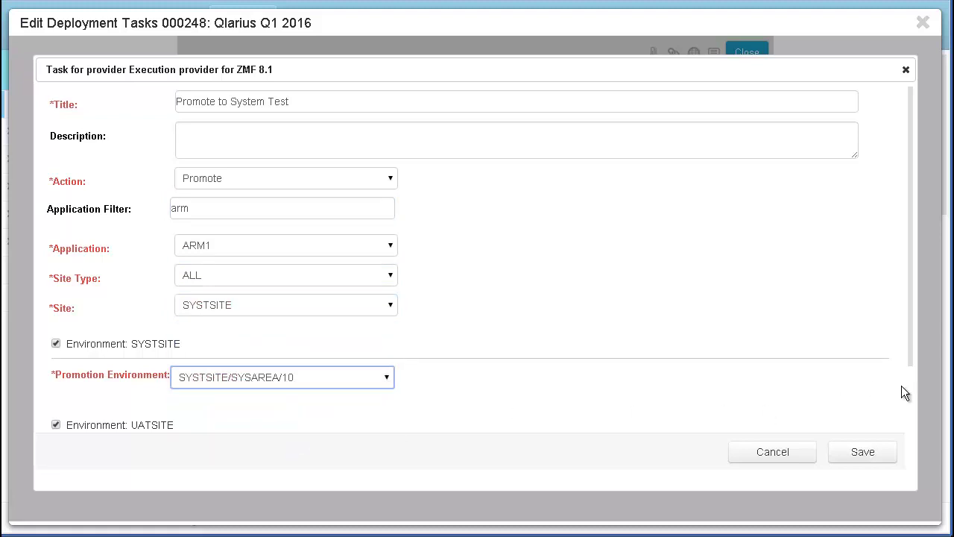
Exclude the UATSITE and PATSITE environments from the promotion task and save it.
{"action": "scroll", "coordinate": [913, 403], "scroll_direction": "down", "scroll_amount": 3}
{"action": "left_click", "coordinate": [56, 291]}
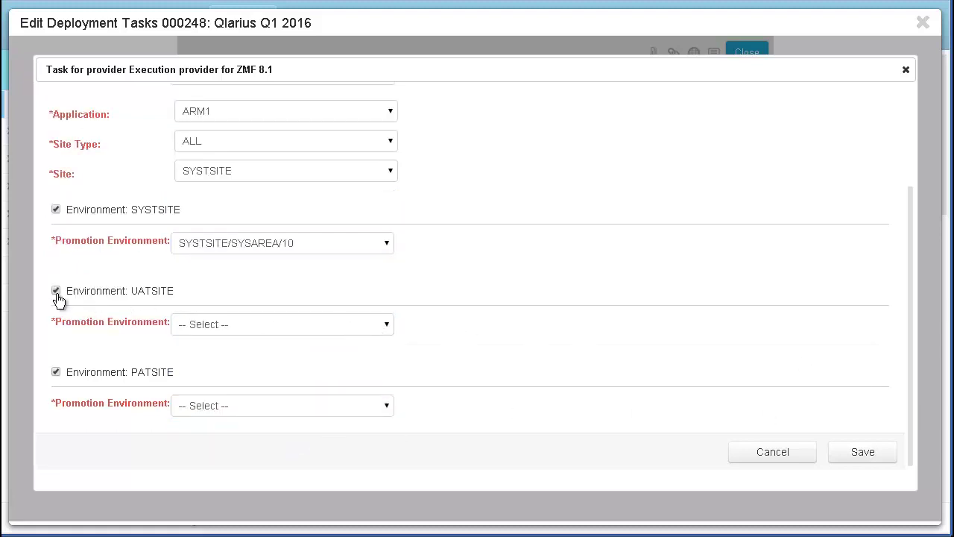
{"action": "left_click", "coordinate": [56, 373]}
{"action": "left_click", "coordinate": [862, 452]}
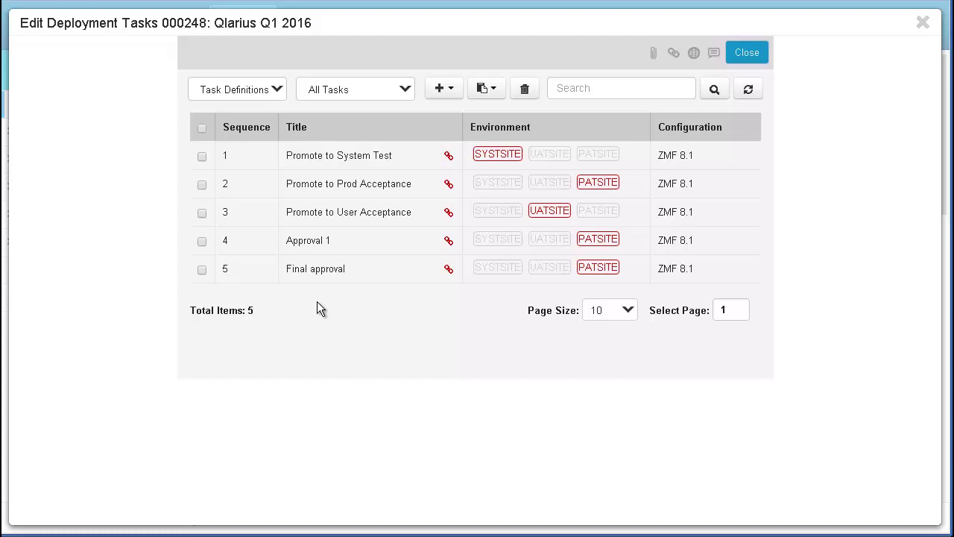
Reorder the tasks so Promote to User Acceptance is second, Promote to Prod Acceptance third and Approval 1 fourth.
{"action": "left_click", "coordinate": [201, 184]}
{"action": "left_click_drag", "start_coordinate": [221, 183], "coordinate": [250, 253]}
{"action": "left_click", "coordinate": [201, 212]}
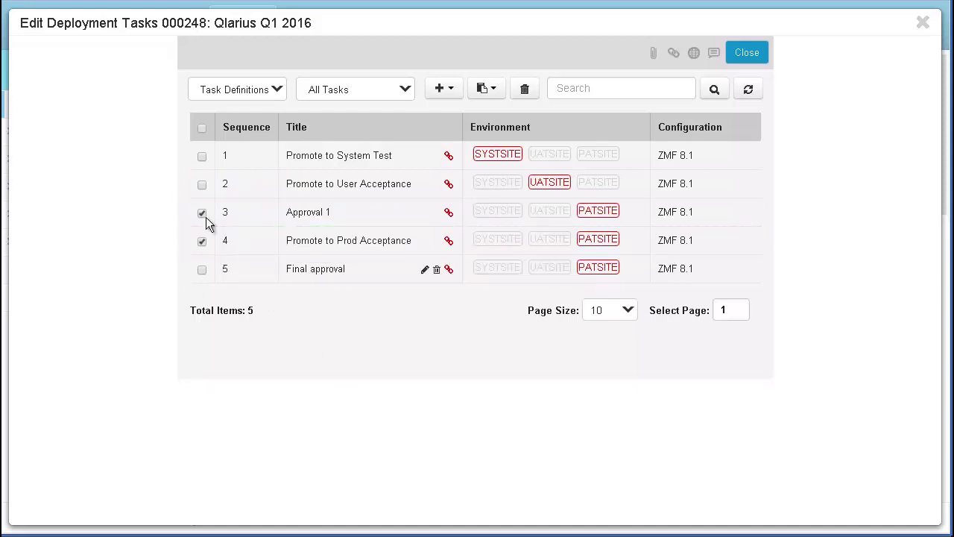
{"action": "left_click", "coordinate": [201, 241]}
{"action": "left_click_drag", "start_coordinate": [231, 216], "coordinate": [235, 247]}
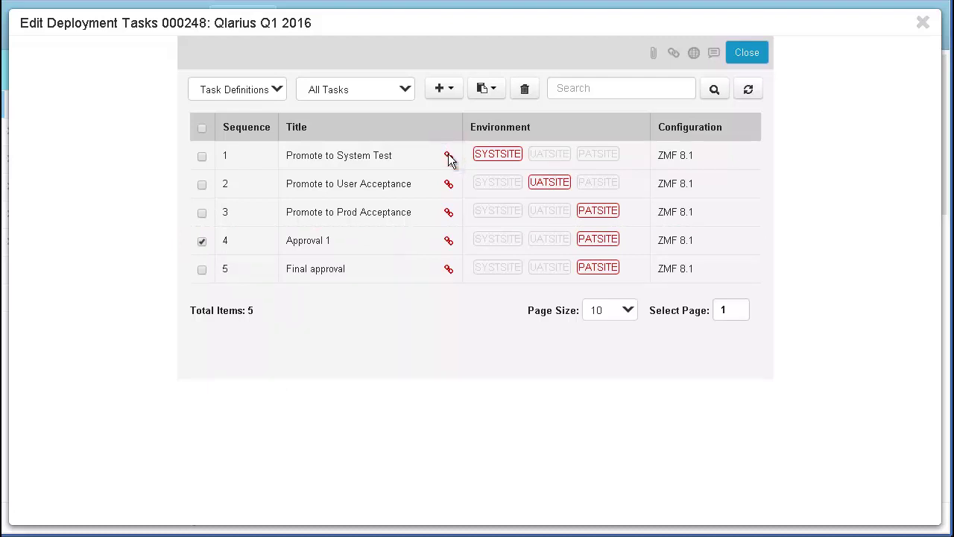
Relate deployment unit ARM1000098 to the Promote to System Test task and finish editing the deployment tasks.
{"action": "left_click", "coordinate": [448, 157]}
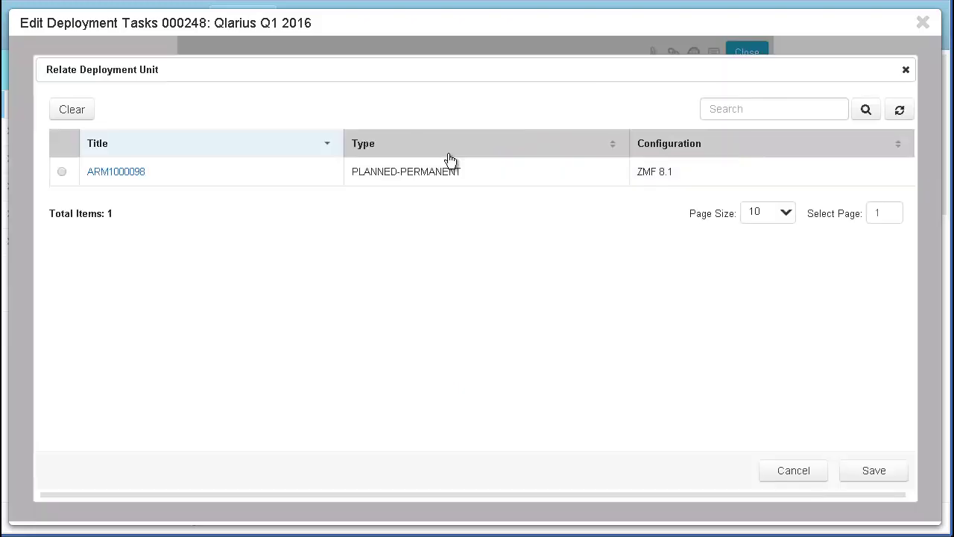
{"action": "left_click", "coordinate": [62, 171]}
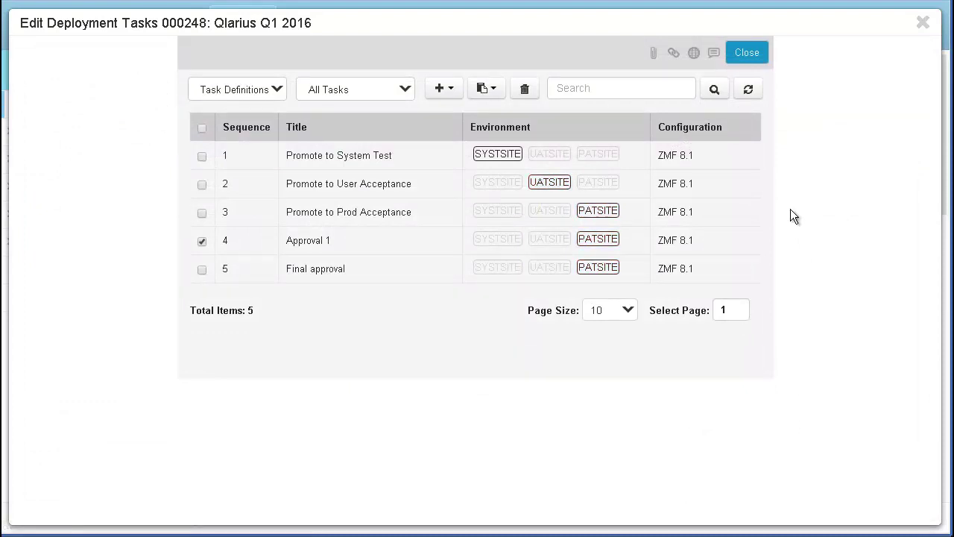
{"action": "left_click", "coordinate": [747, 53]}
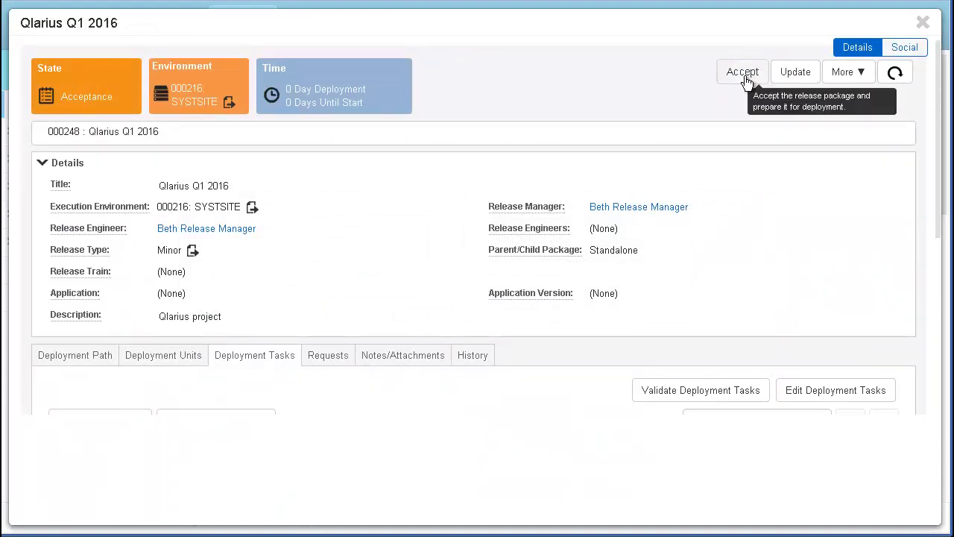
Accept the release package and start its deployment to SYSTSITE.
{"action": "left_click", "coordinate": [746, 78]}
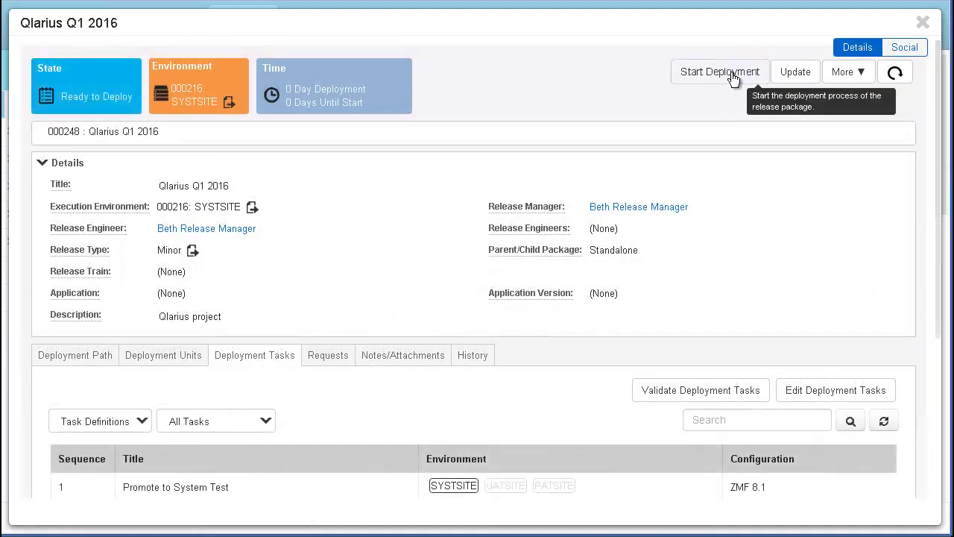
{"action": "left_click", "coordinate": [731, 72]}
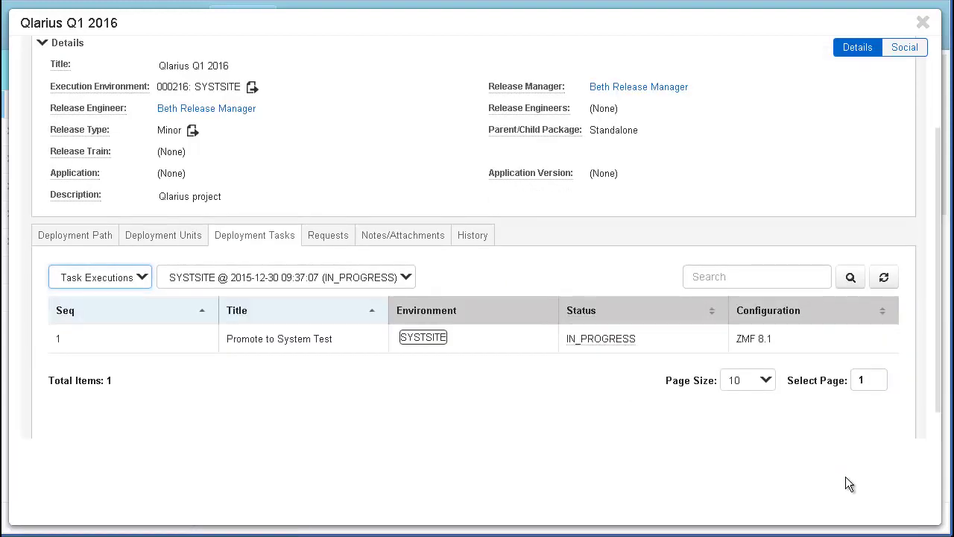
Refresh the SYSTSITE task execution status and start the release package's deployment to UATSITE.
{"action": "left_click", "coordinate": [885, 278]}
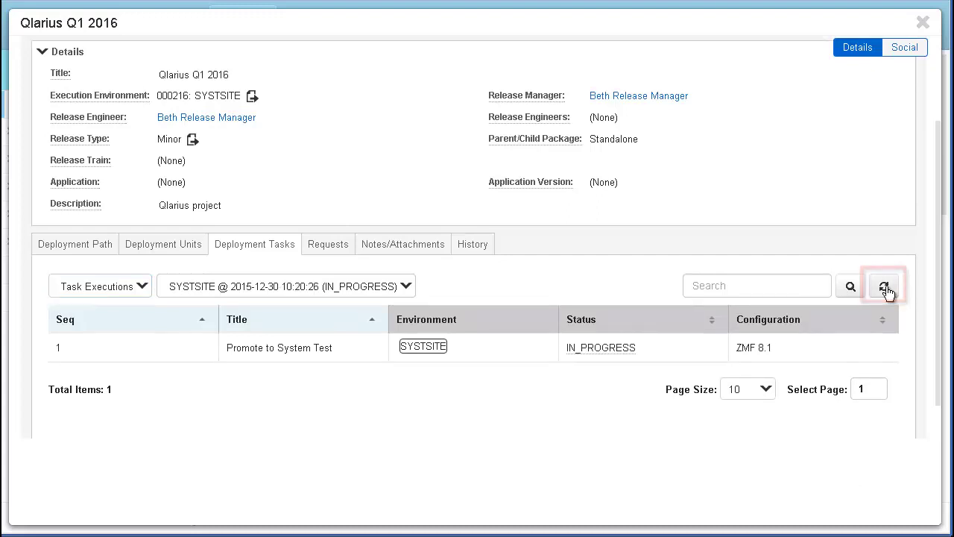
{"action": "left_click", "coordinate": [885, 291]}
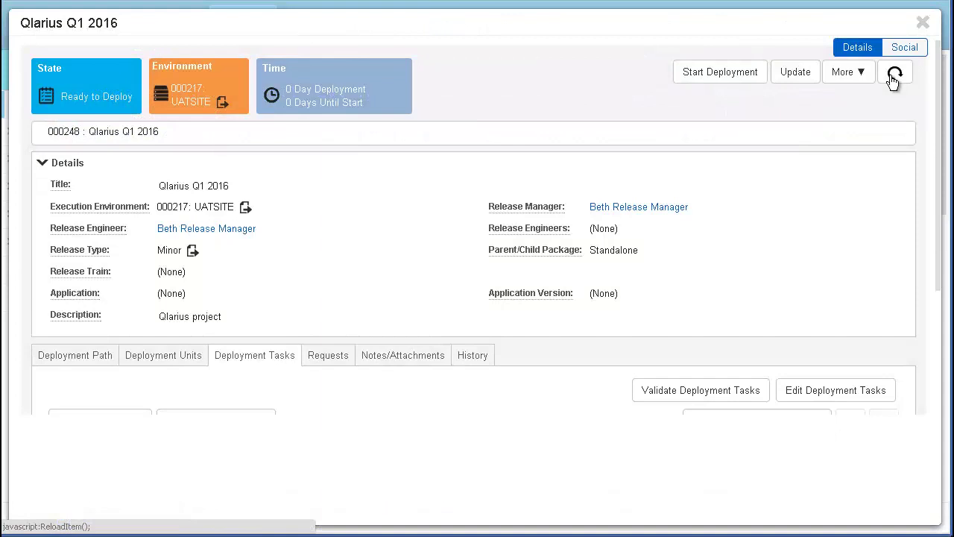
{"action": "left_click", "coordinate": [720, 82]}
{"action": "scroll", "coordinate": [885, 253], "scroll_direction": "down", "scroll_amount": 2}
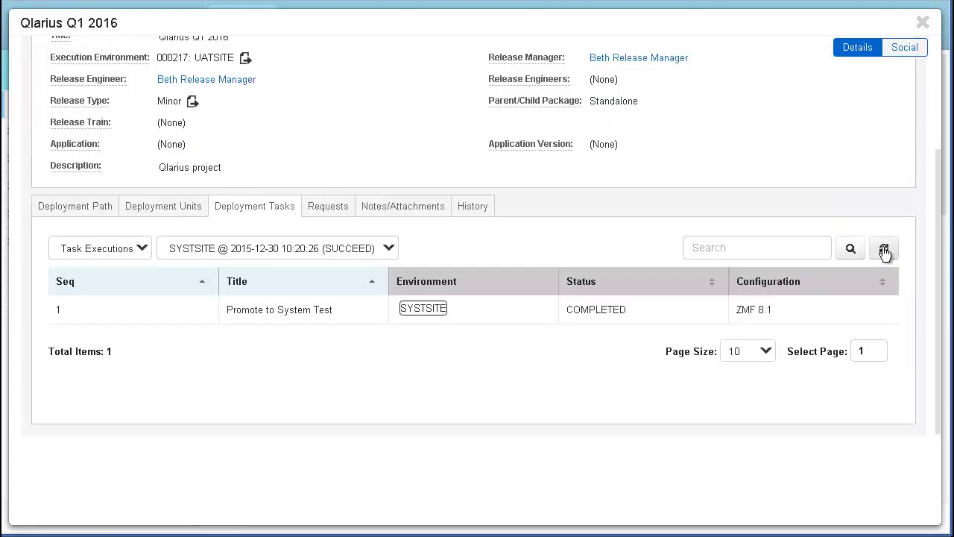
Display the latest UATSITE task execution, and refresh the PATSITE task execution to check its approval tasks.
{"action": "left_click", "coordinate": [391, 253]}
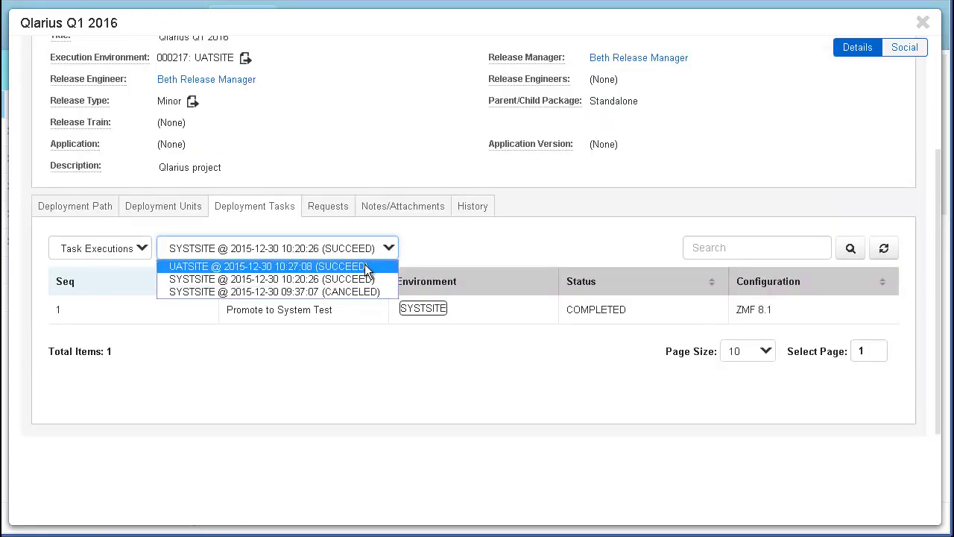
{"action": "left_click", "coordinate": [364, 266]}
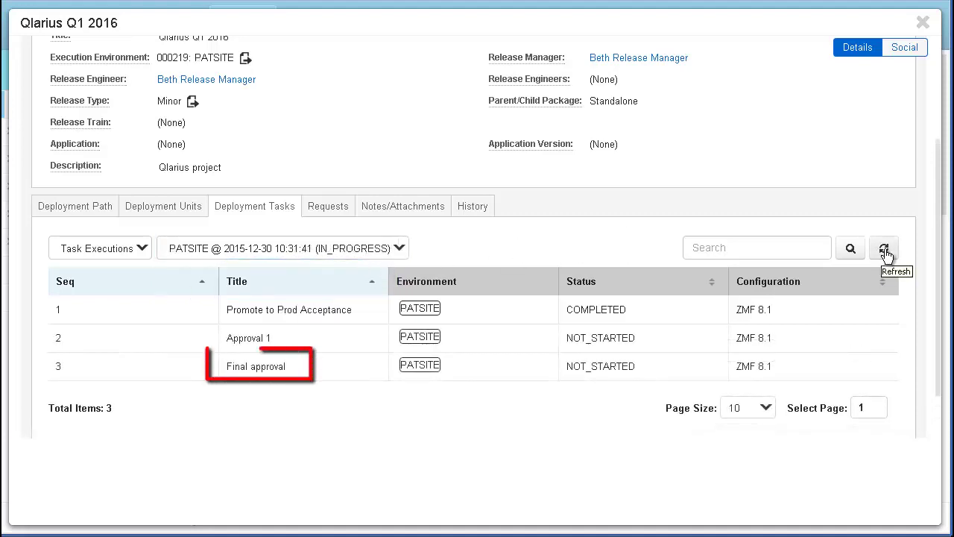
{"action": "left_click", "coordinate": [884, 250]}
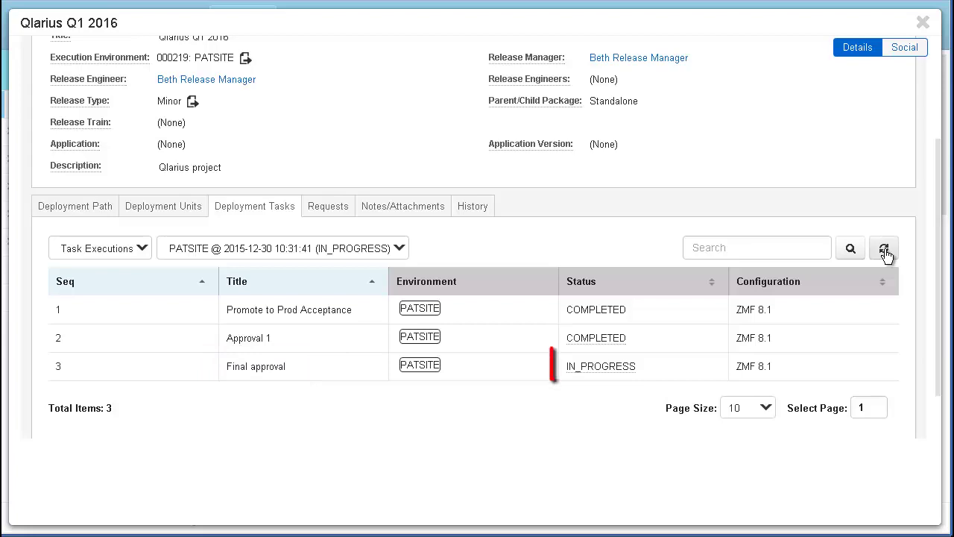
{"action": "left_click", "coordinate": [884, 250]}
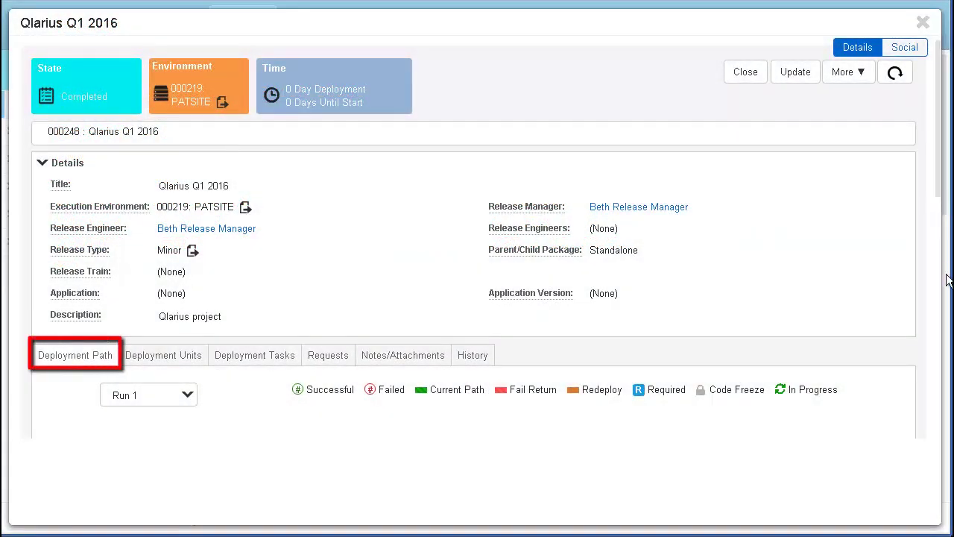
Examine the release package's deployment path and open the ZMF package details of deployment unit ARM1000098.
{"action": "scroll", "coordinate": [944, 301], "scroll_direction": "down", "scroll_amount": 5}
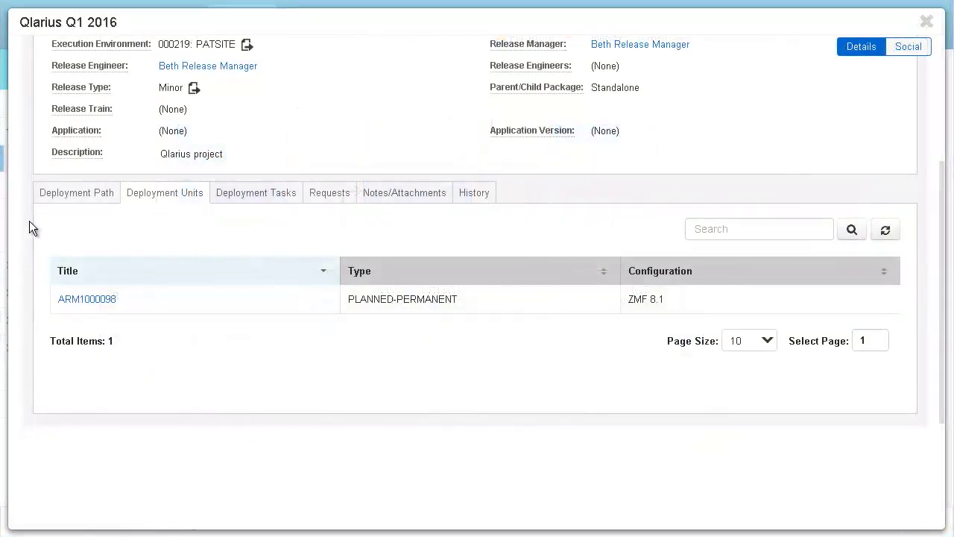
{"action": "left_click", "coordinate": [90, 300]}
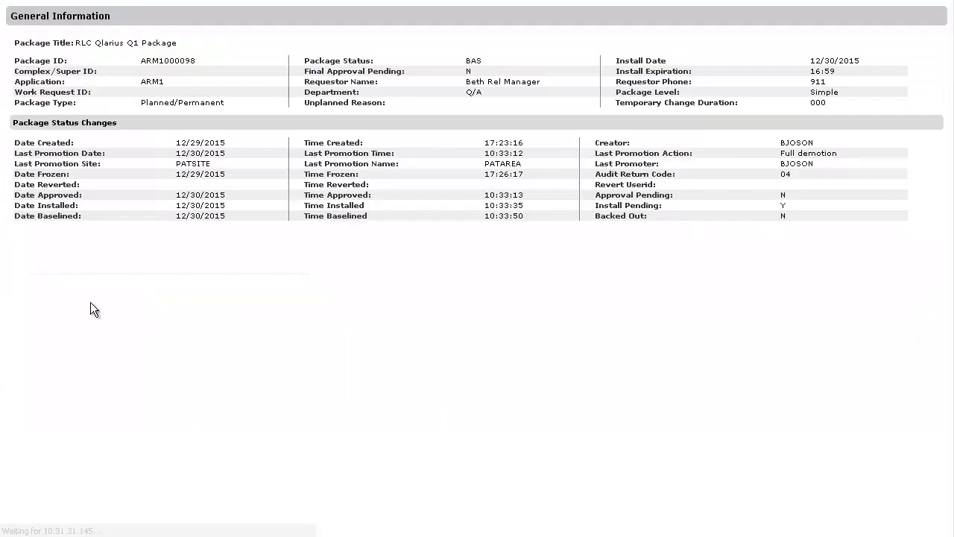